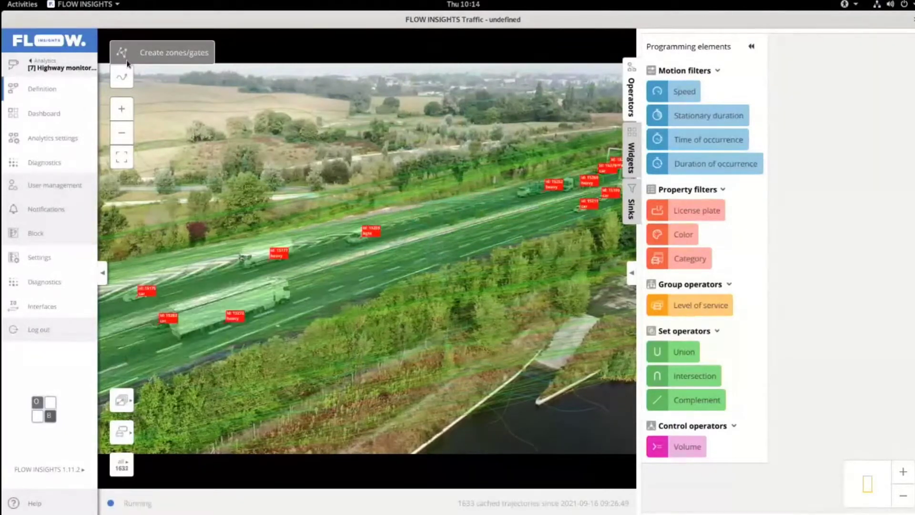
Draw a vertical gate across the far-side slip road and add it to the analytic, accepting the data loss.
mouse_move(148, 296)
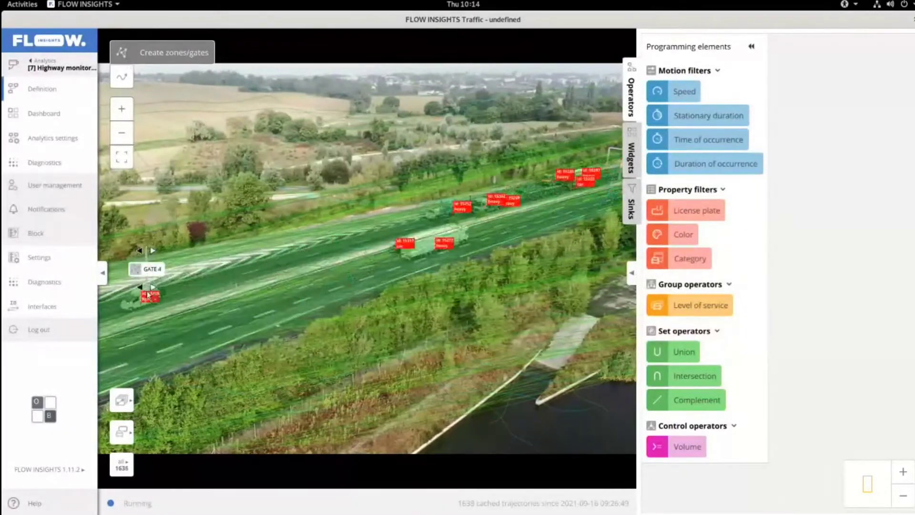
click(123, 53)
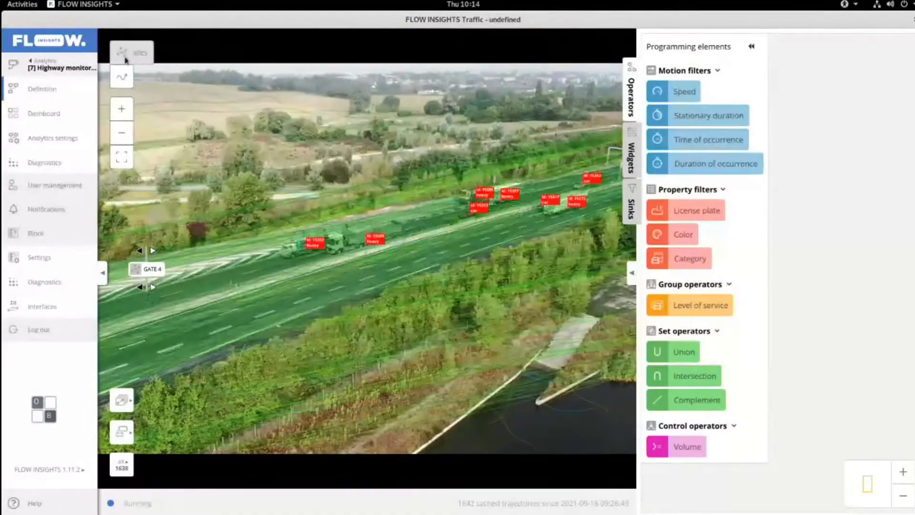
click(147, 269)
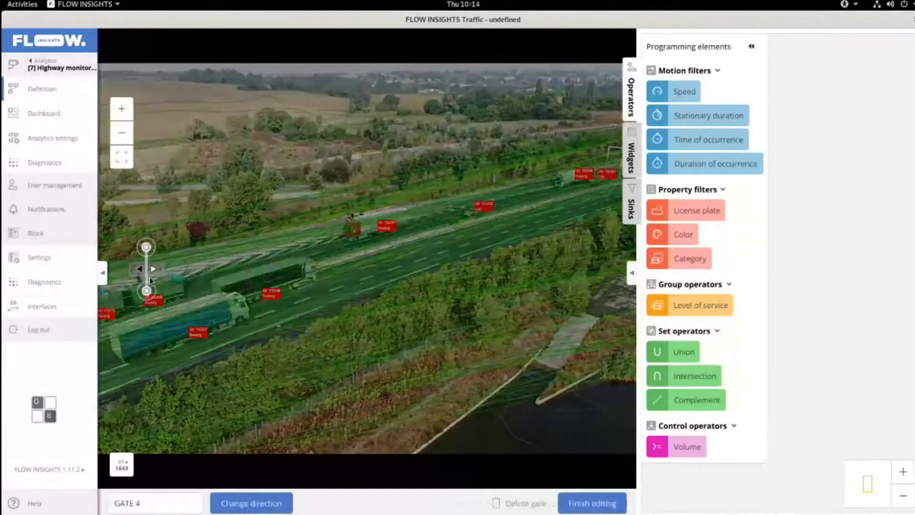
drag(151, 280, 838, 103)
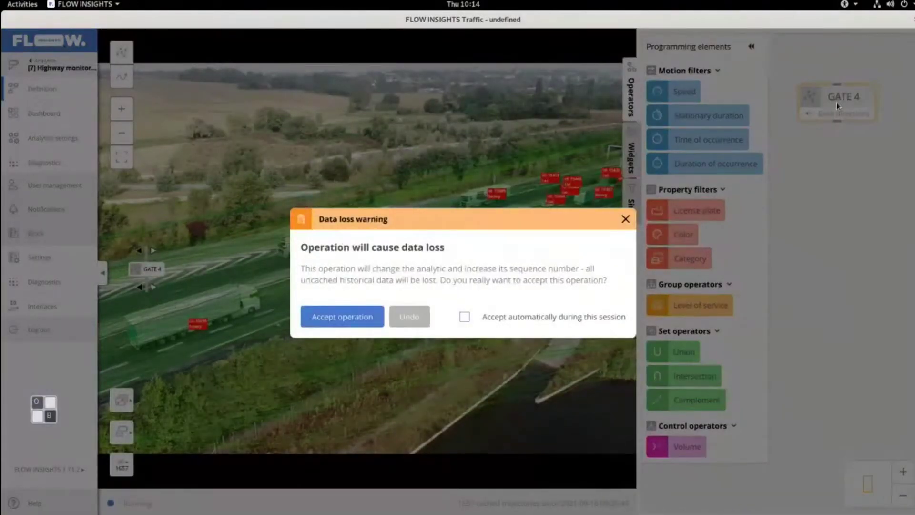
click(336, 325)
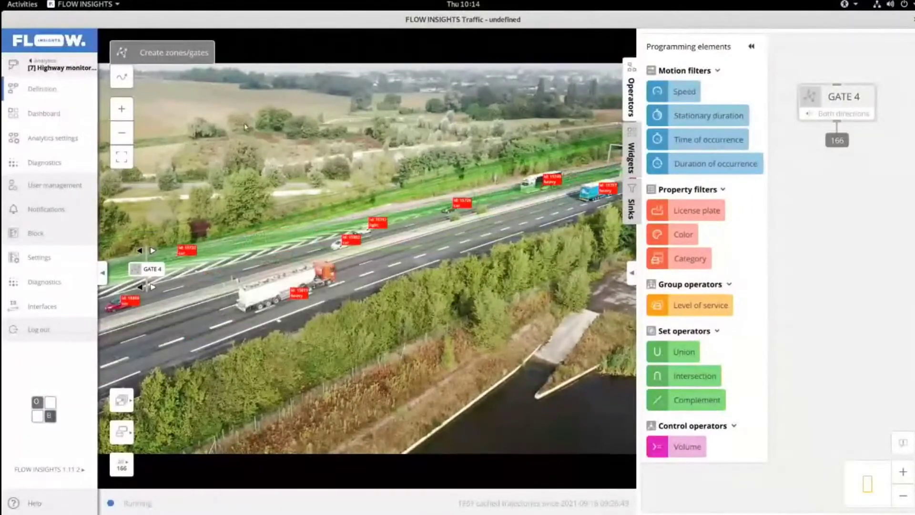
Draw one gate across each main highway carriageway and add both gates to the analytic below GATE 4.
drag(436, 199, 453, 227)
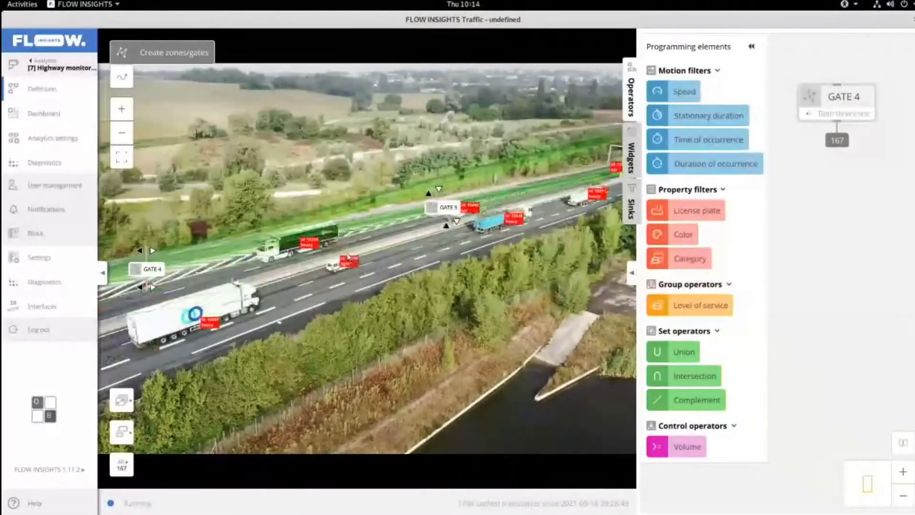
drag(350, 248, 377, 302)
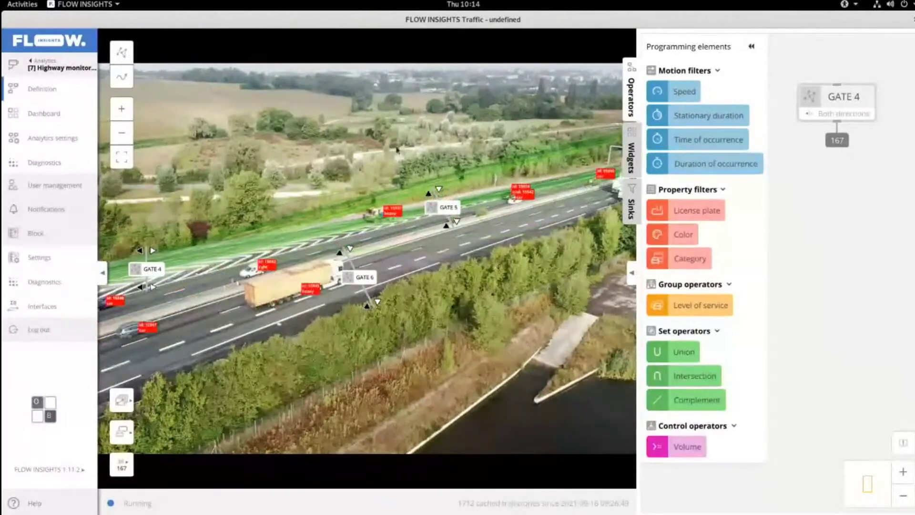
drag(451, 211, 836, 216)
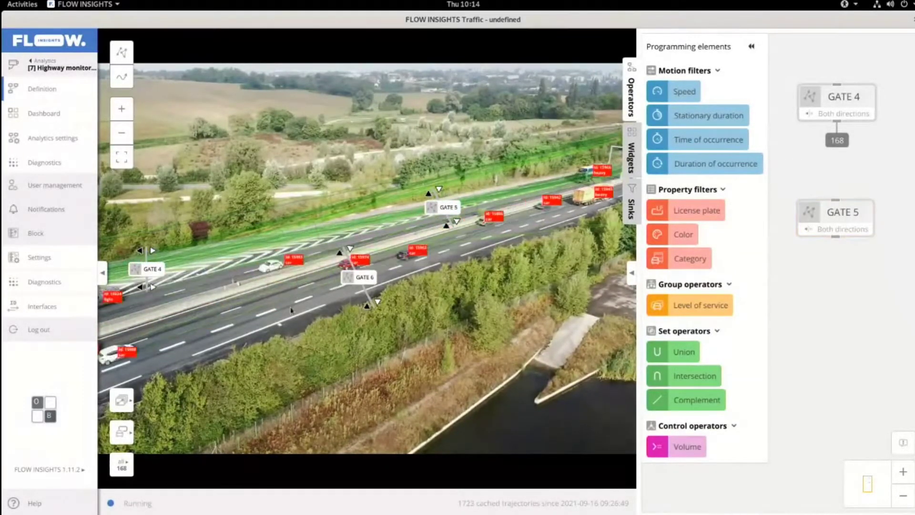
drag(358, 279, 835, 306)
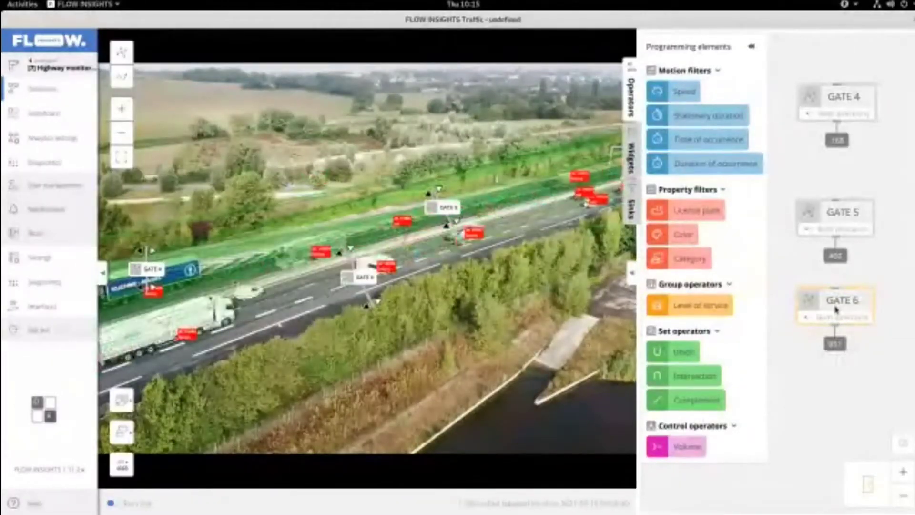
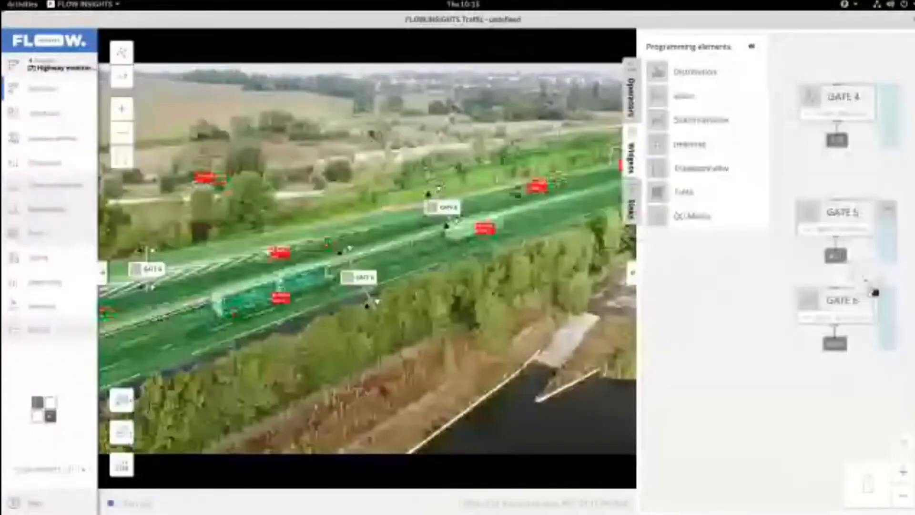
Attach a Value widget to GATE 6 and Distribution widgets to GATE 5 and GATE 6, keeping the whole history time mode.
click(887, 300)
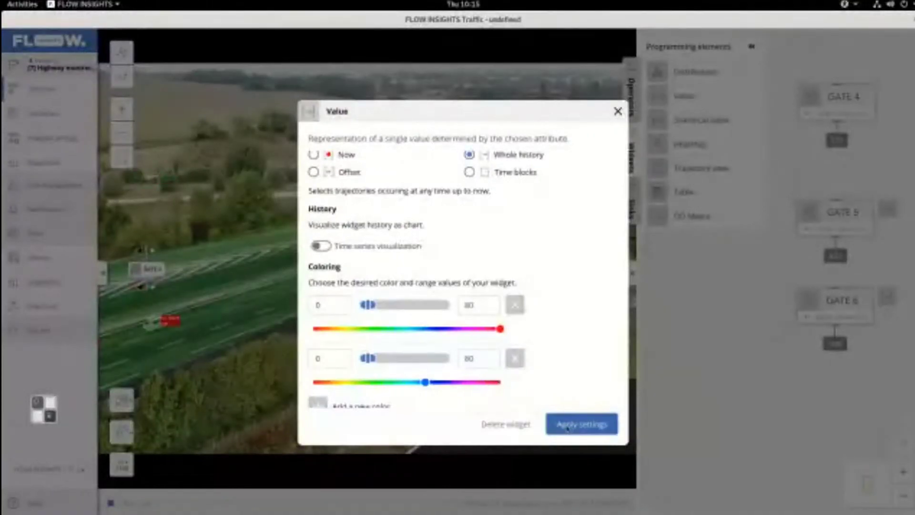
click(500, 426)
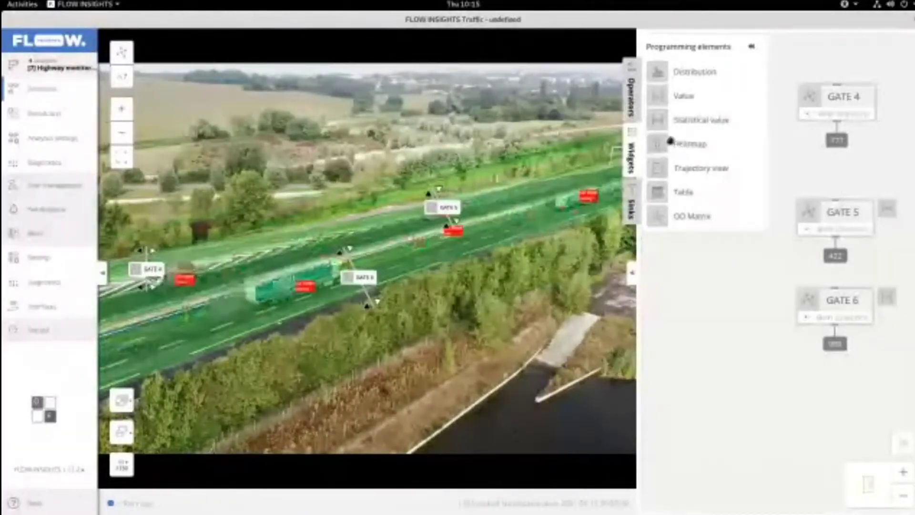
drag(668, 74, 887, 233)
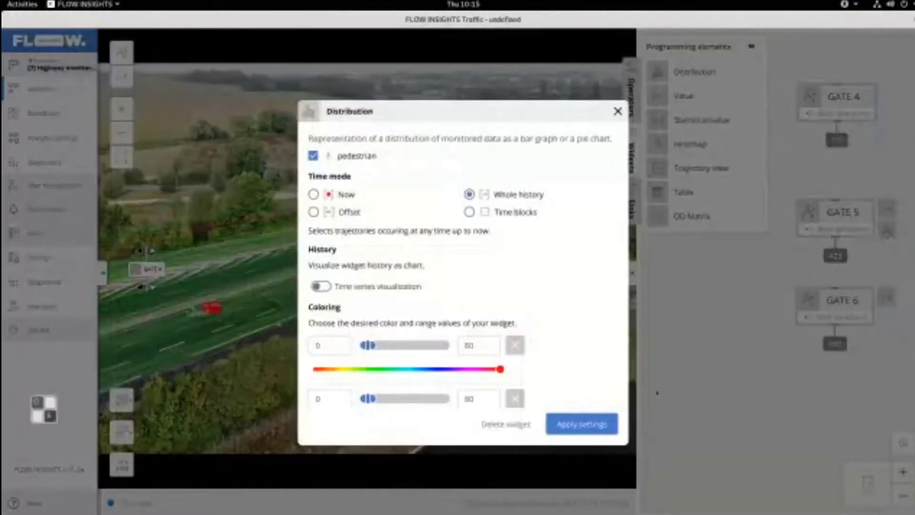
click(598, 426)
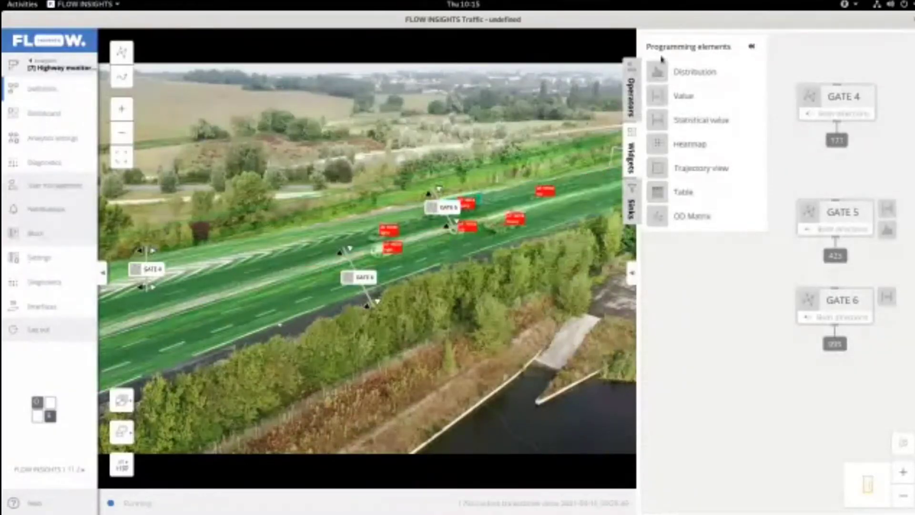
drag(660, 73, 878, 299)
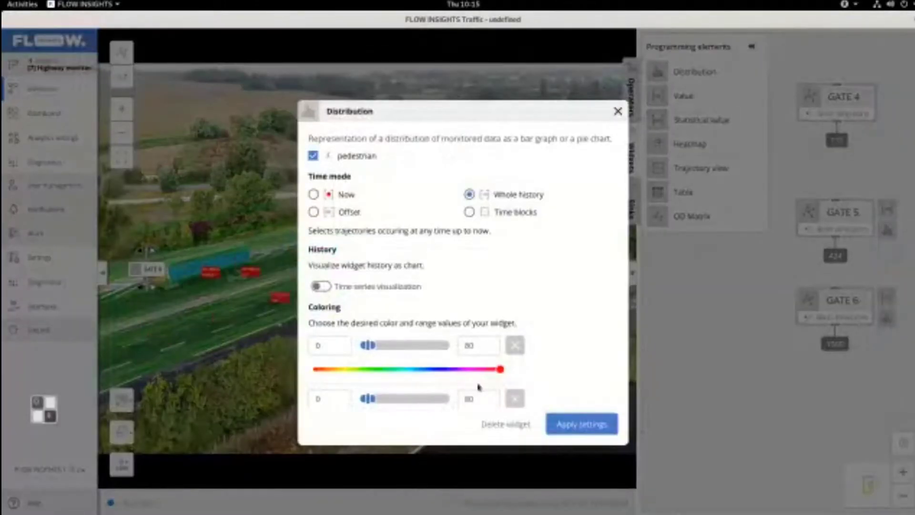
click(572, 424)
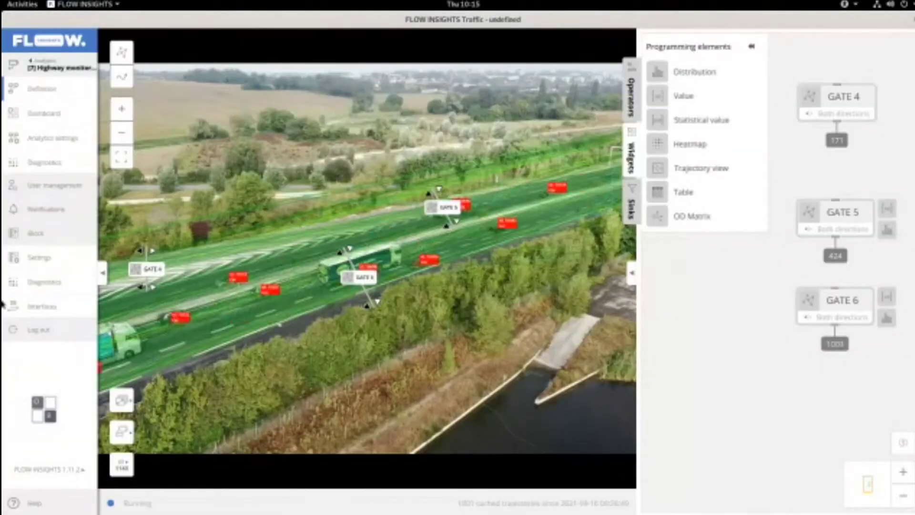
On the dashboard, enable time series visualization for the GATE 5 Distribution widget and set the sliding window's hours to 0.
click(43, 114)
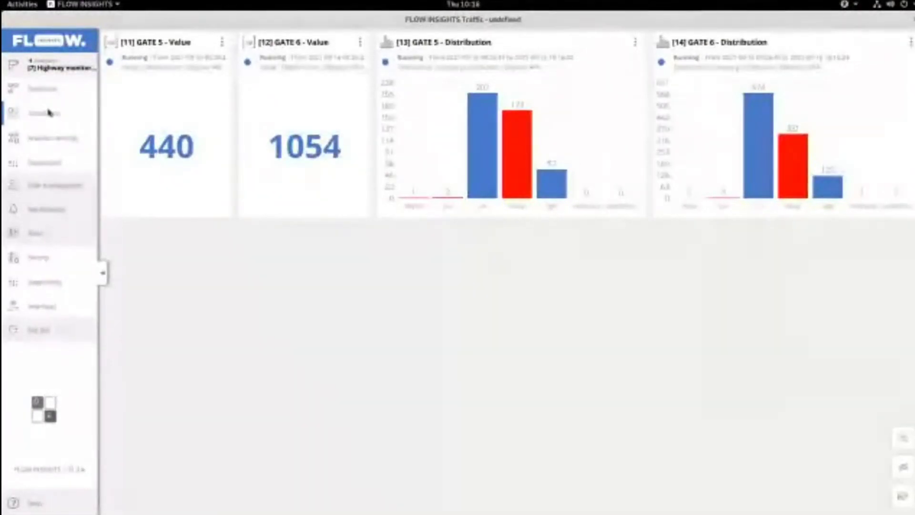
click(641, 43)
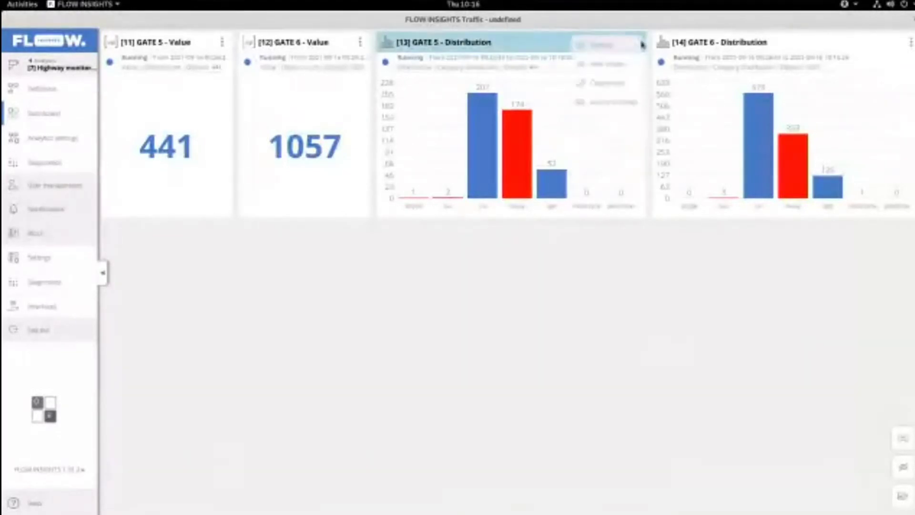
click(601, 45)
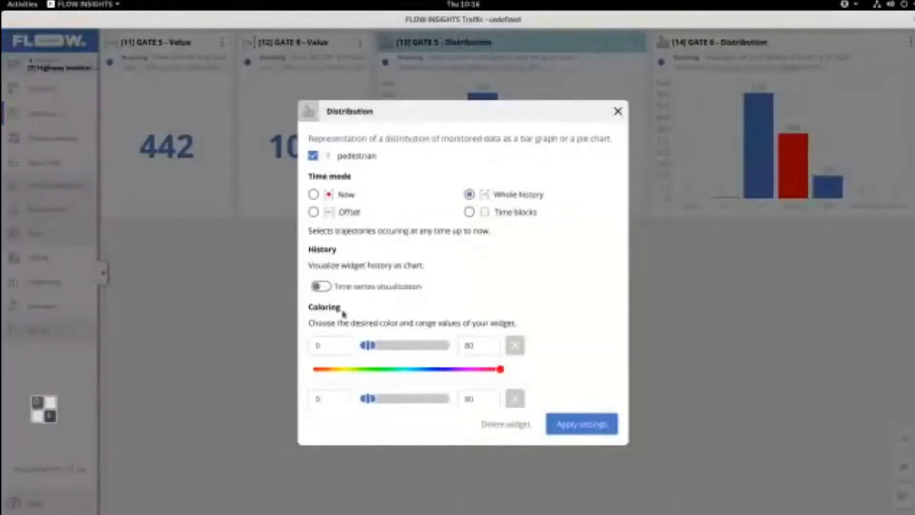
click(324, 290)
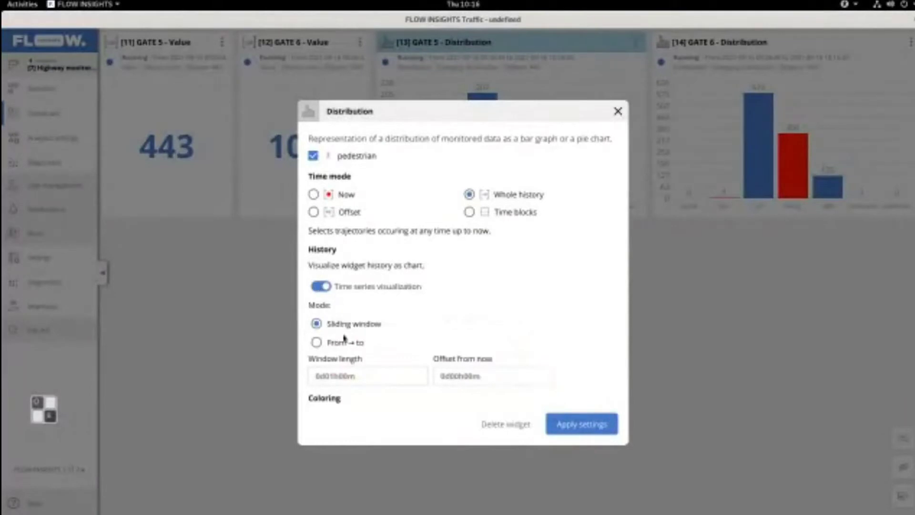
click(335, 378)
key(BackSpace)
text(0)
key(BackSpace)
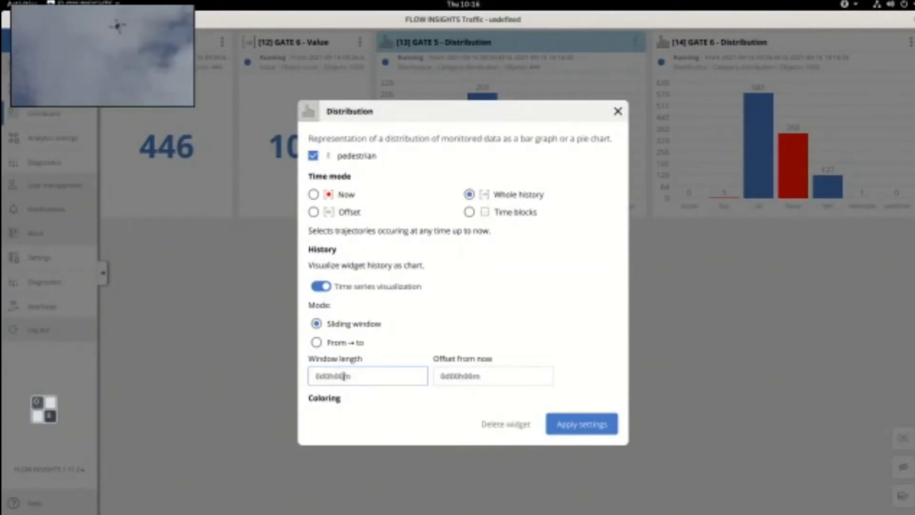
text(0)
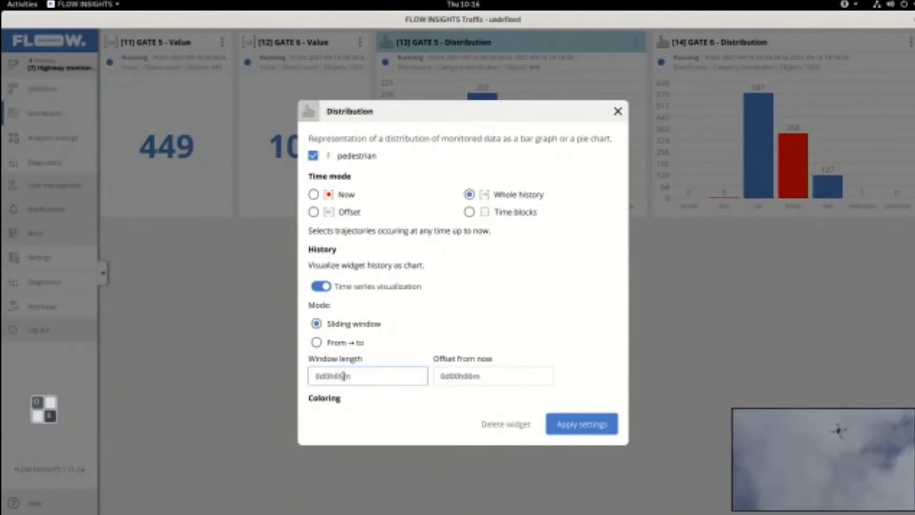
click(568, 423)
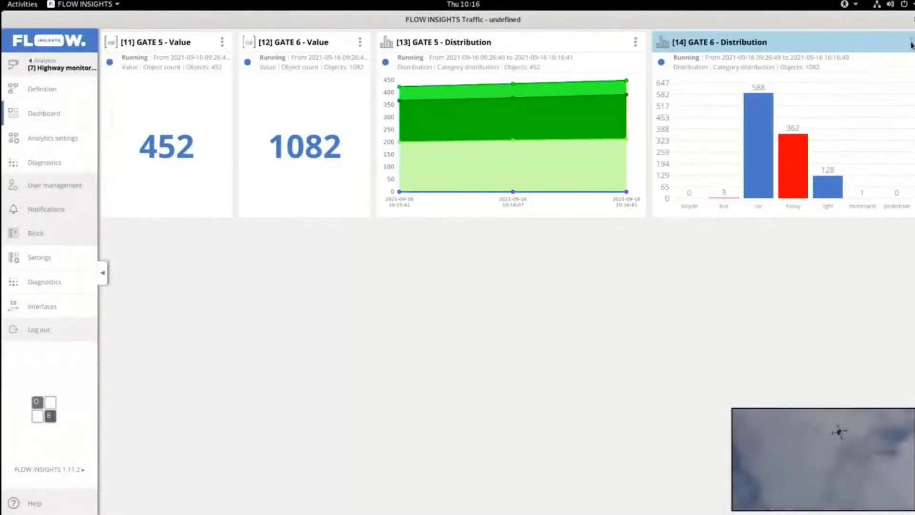
Enable time series visualization for the GATE 6 Distribution widget with a sliding window length of 0d00h05m.
click(912, 45)
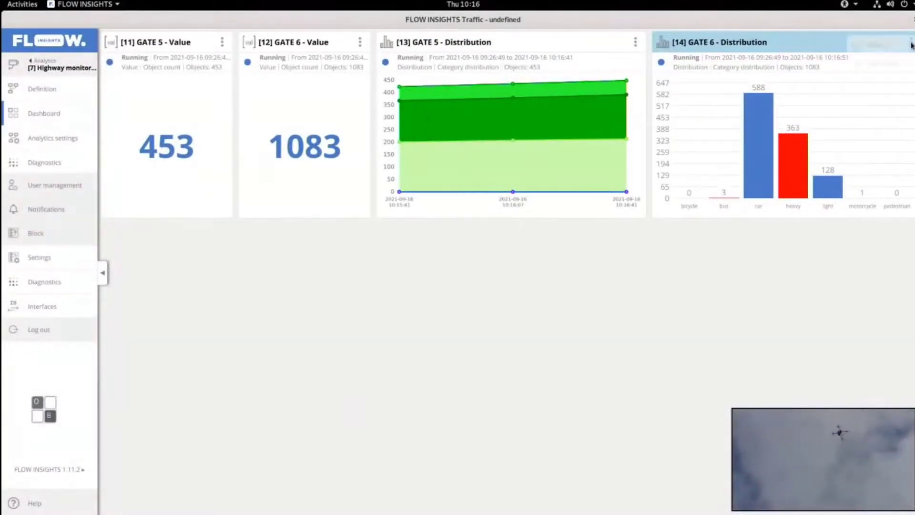
click(896, 45)
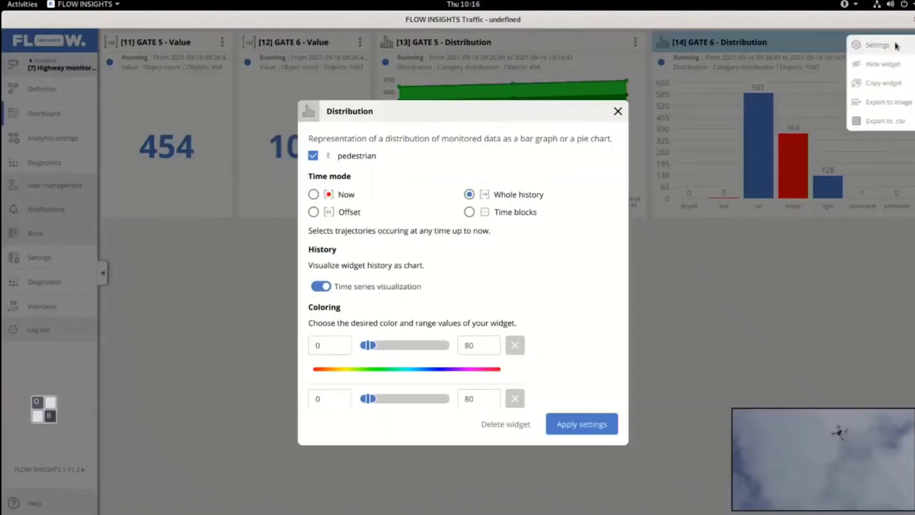
click(323, 288)
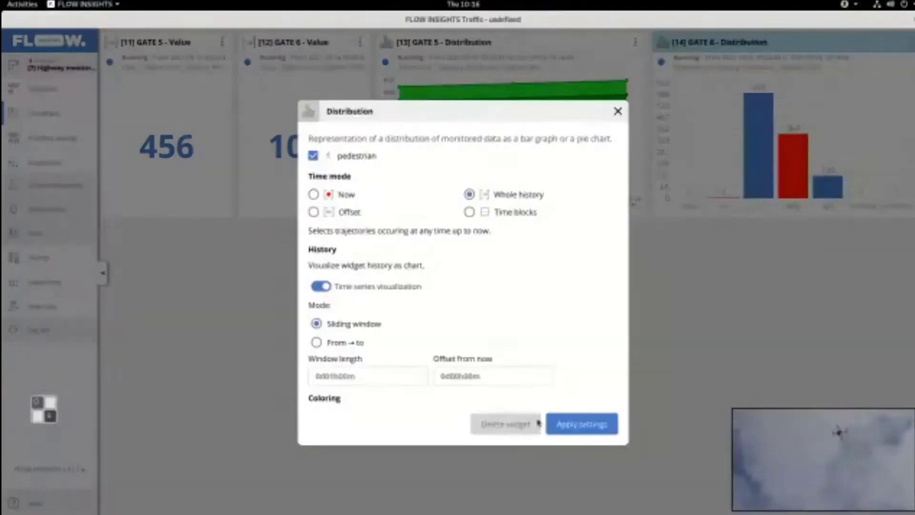
click(335, 376)
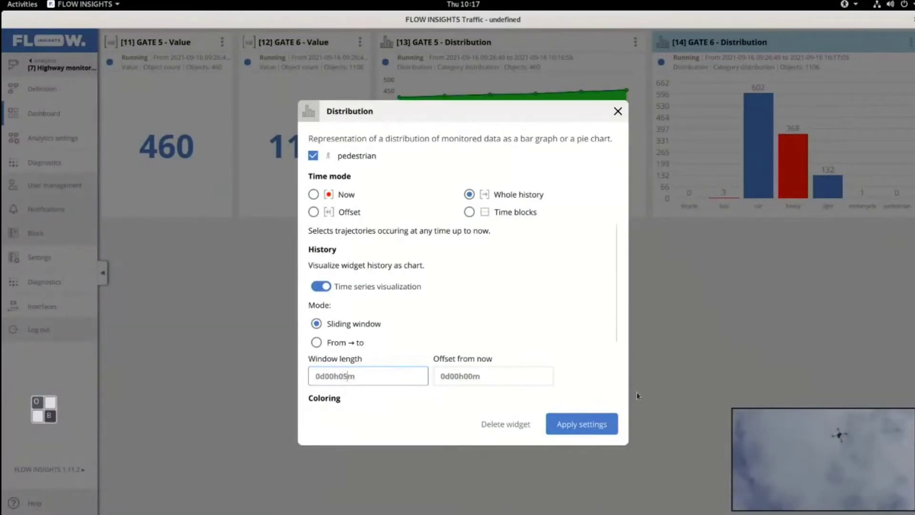
click(590, 422)
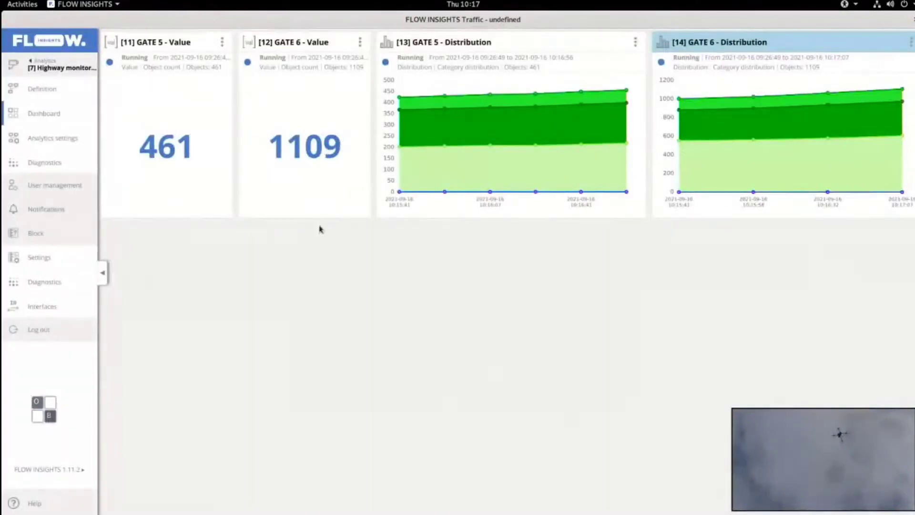
Combine a copy of the GATE 5 Value widget with the GATE 6 Value widget into a Superwidget chart.
click(154, 53)
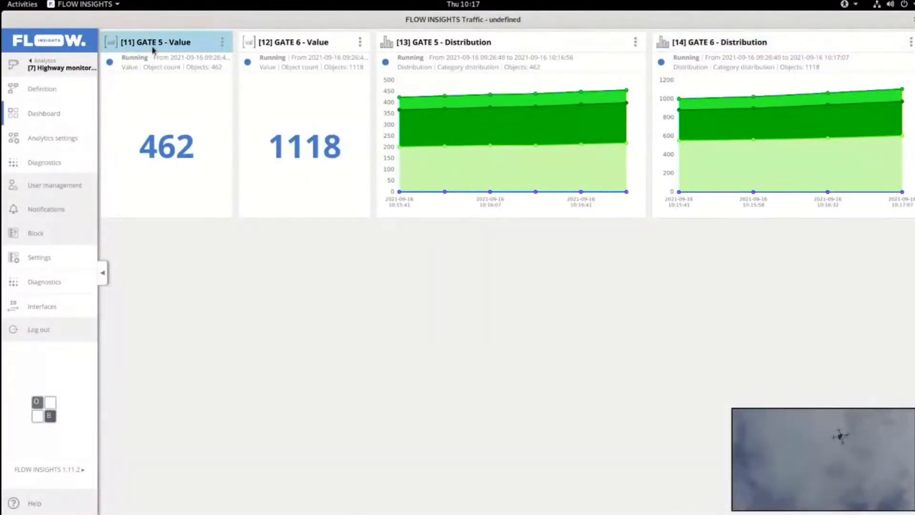
drag(153, 48, 287, 75)
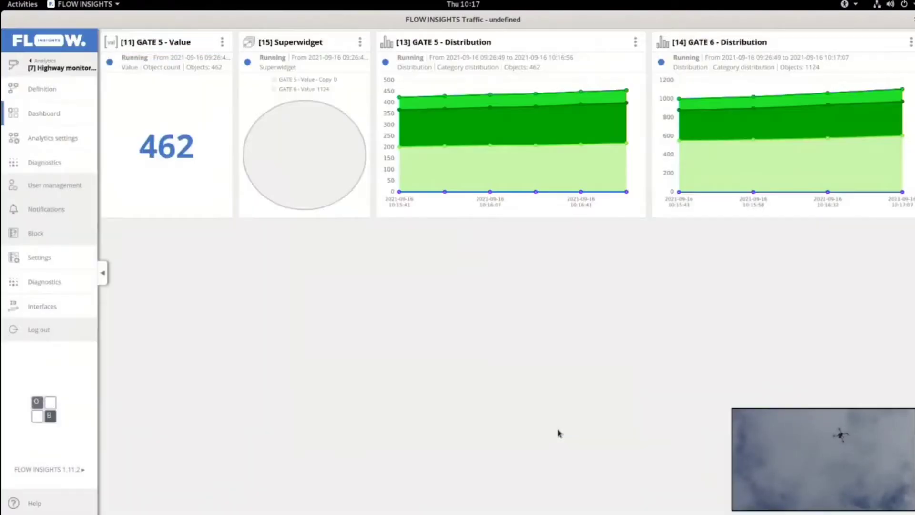
click(559, 431)
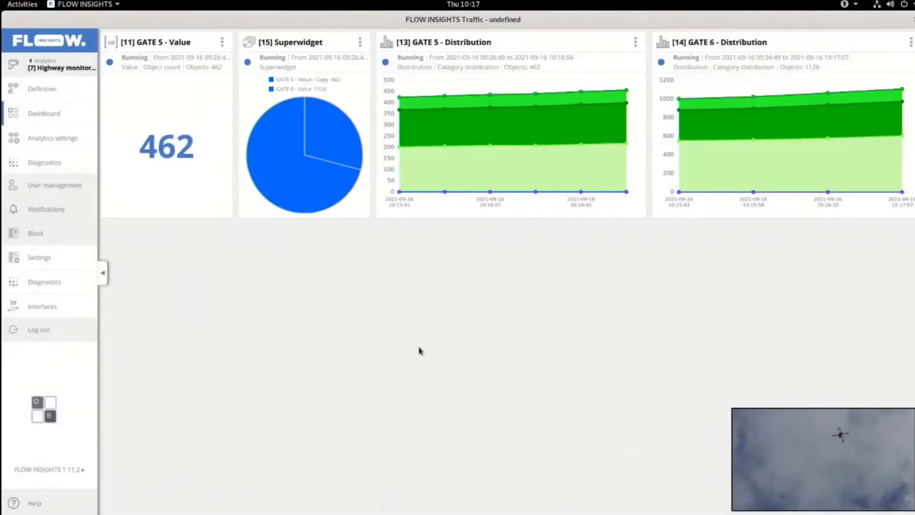
Set the GATE 5 - Value - Copy color to red in the Superwidget's settings and apply it.
mouse_move(333, 158)
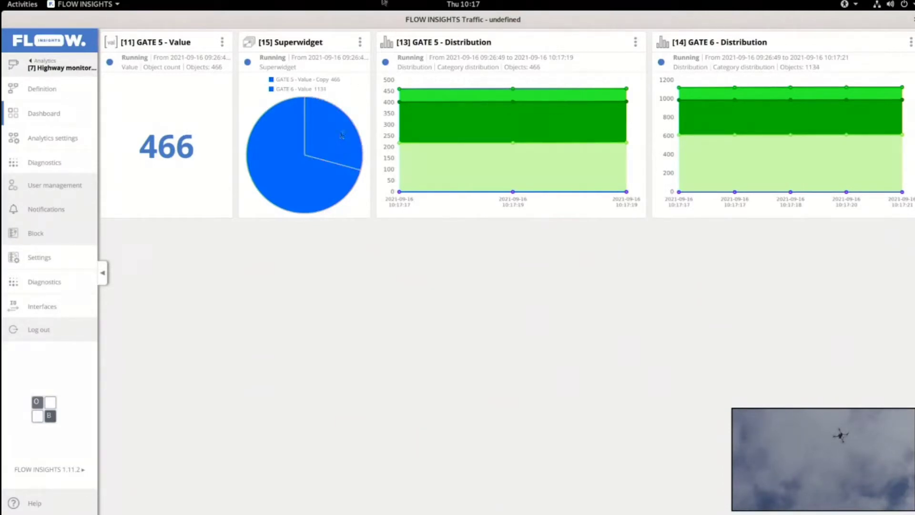
click(360, 43)
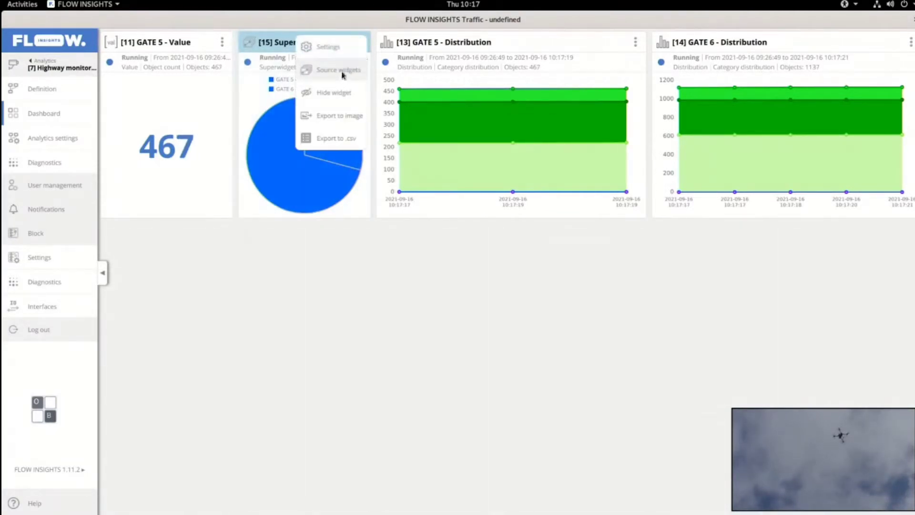
click(337, 52)
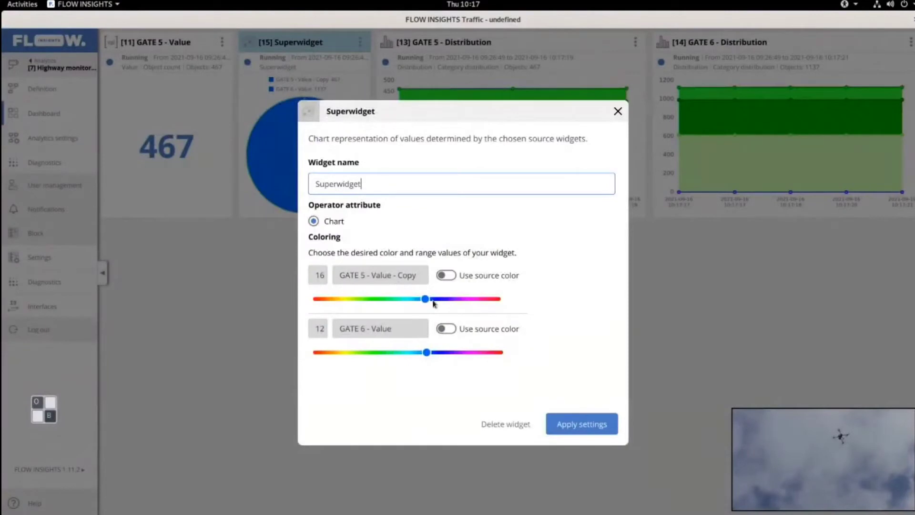
drag(426, 300, 509, 305)
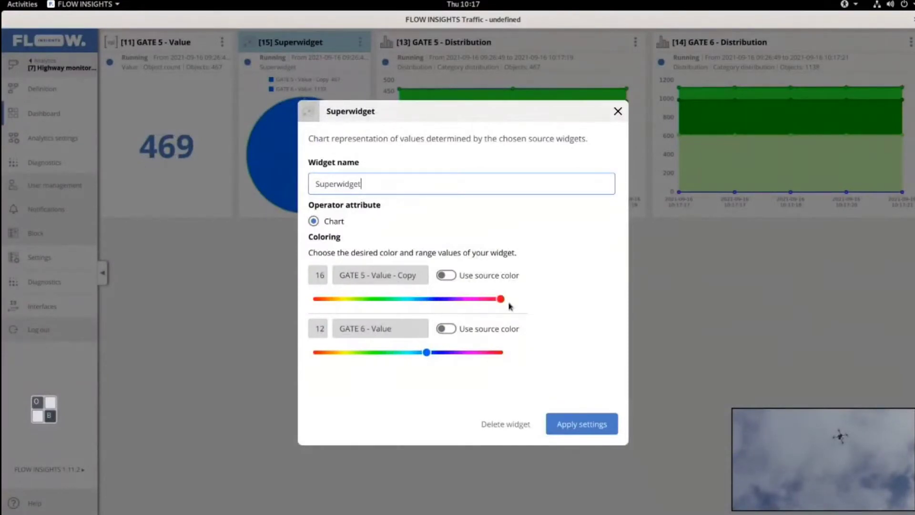
click(592, 429)
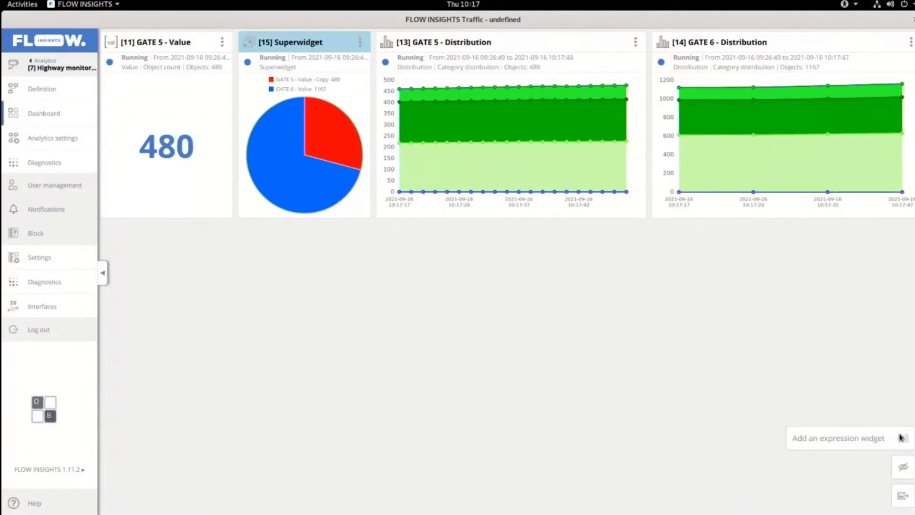
Add an expression widget to the dashboard that subtracts GATE 6 - Value from GATE 5 - Value - Copy.
click(902, 438)
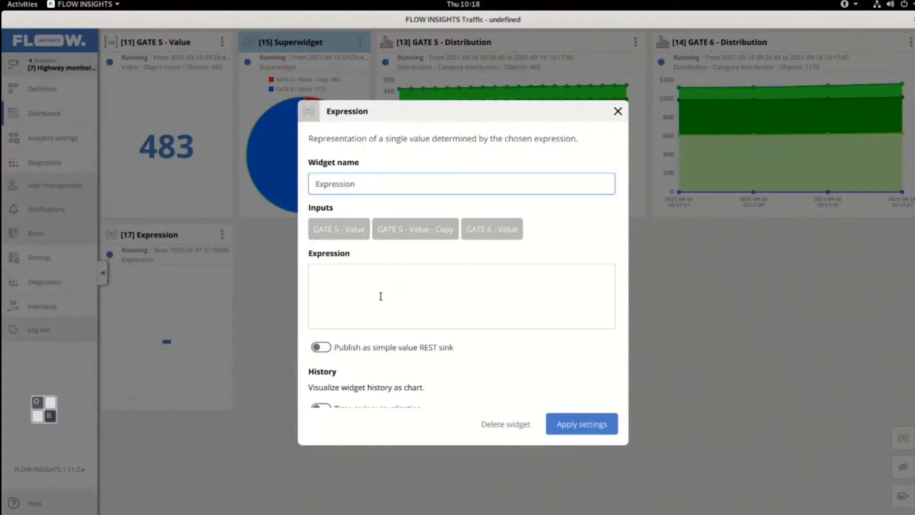
click(411, 230)
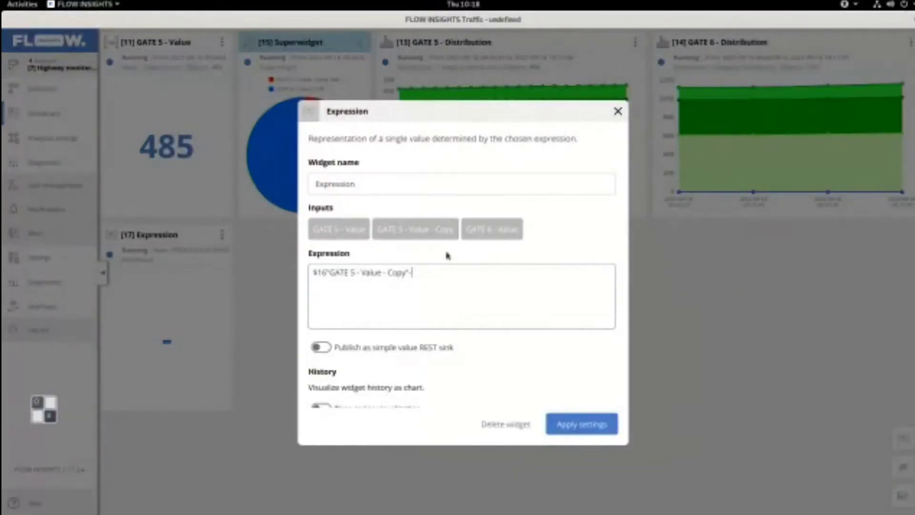
click(480, 235)
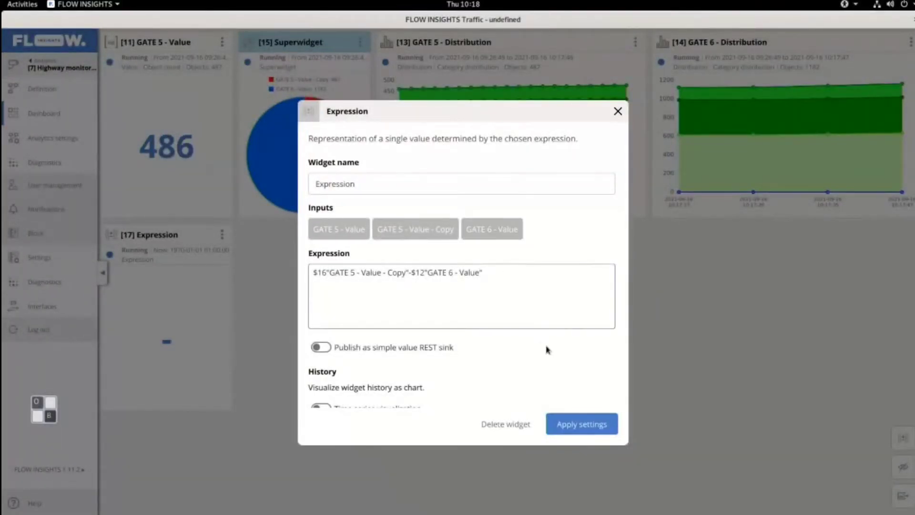
click(579, 425)
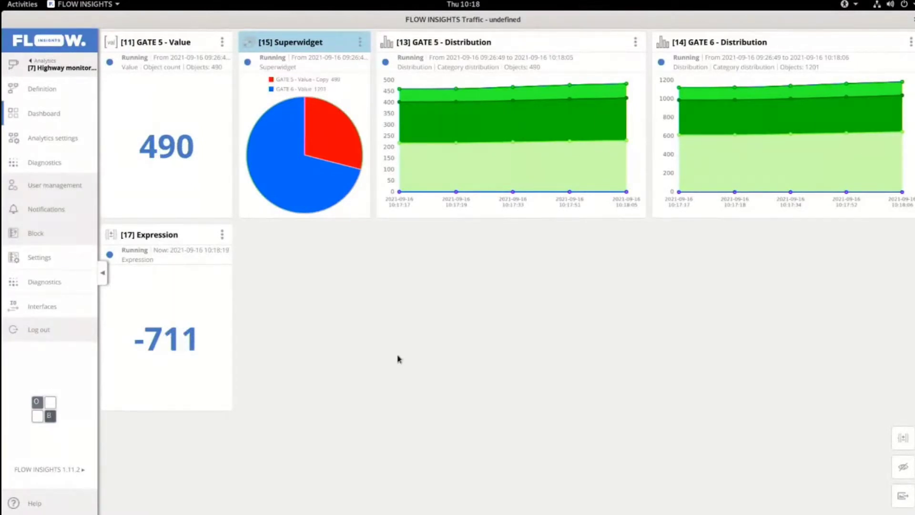
In the analytics definition, outline a zone over the near carriageway of the highway and place ZONE 7 on the programming canvas.
click(59, 97)
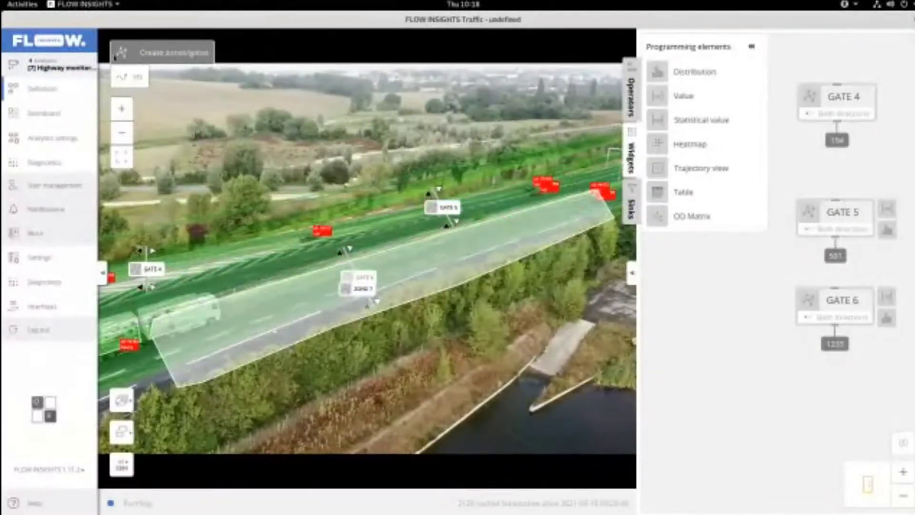
drag(351, 295, 673, 297)
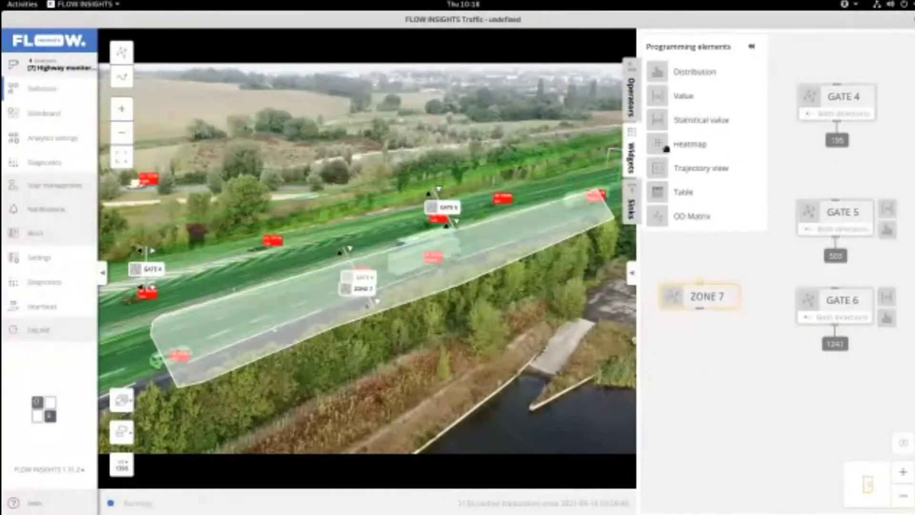
Add a Stationary duration filter below ZONE 7 on the programming canvas and connect the zone to it.
click(637, 97)
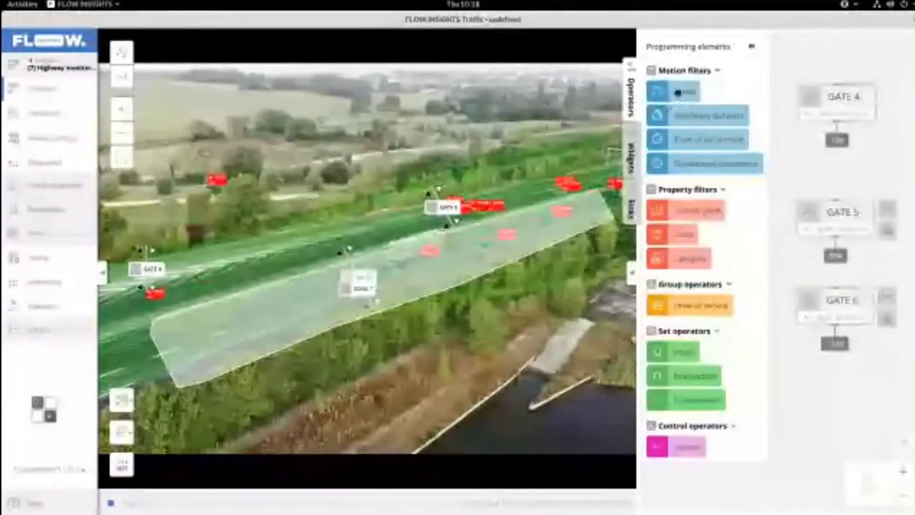
click(631, 272)
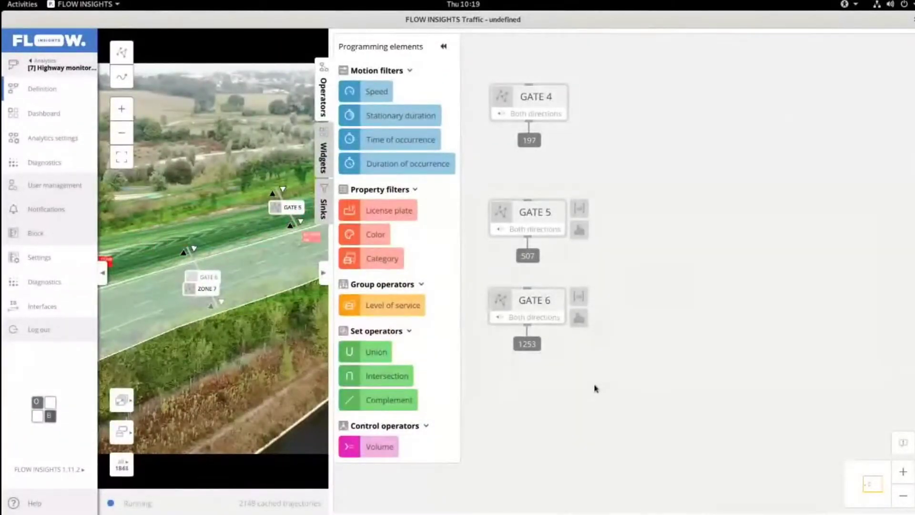
click(870, 487)
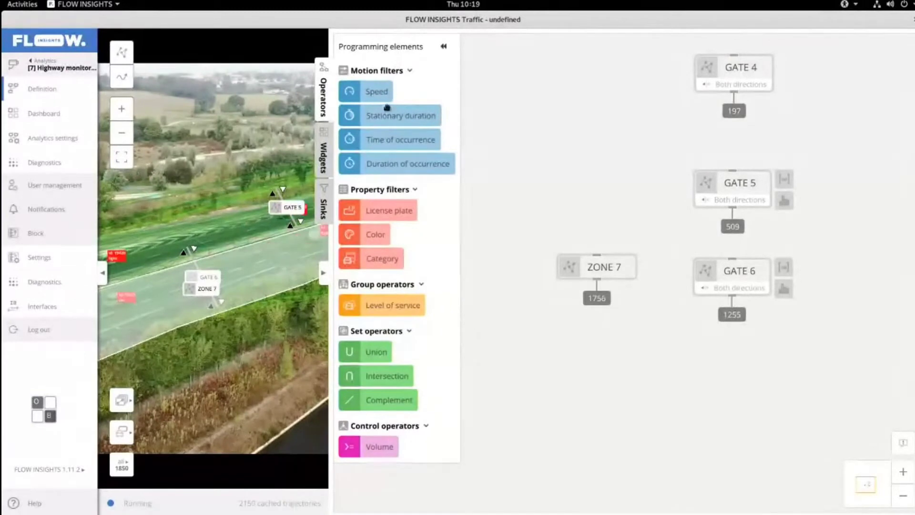
drag(384, 116, 599, 349)
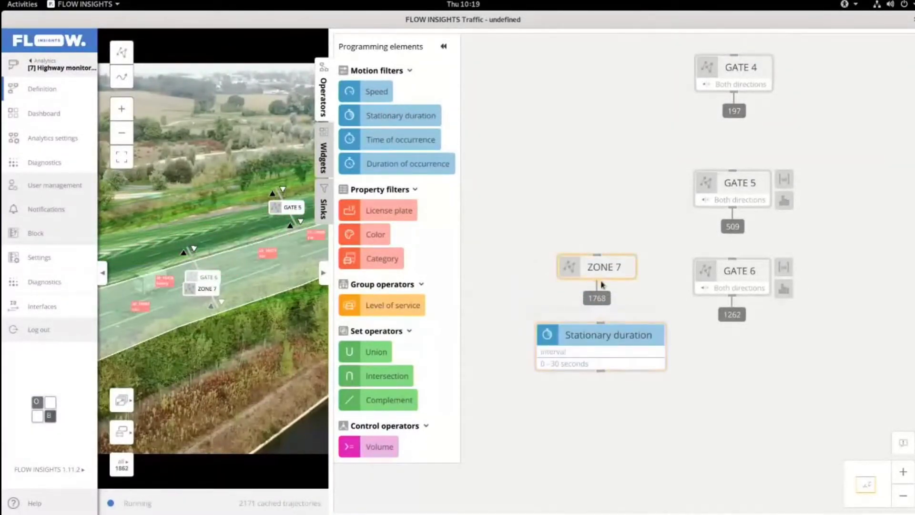
drag(598, 286, 601, 329)
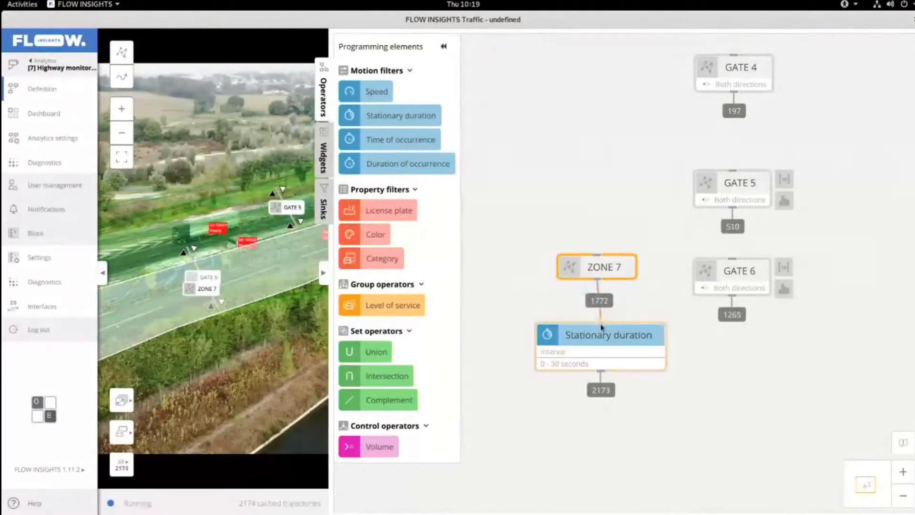
Set the Stationary duration filter's interval to 9–1000 seconds and apply the settings.
click(608, 336)
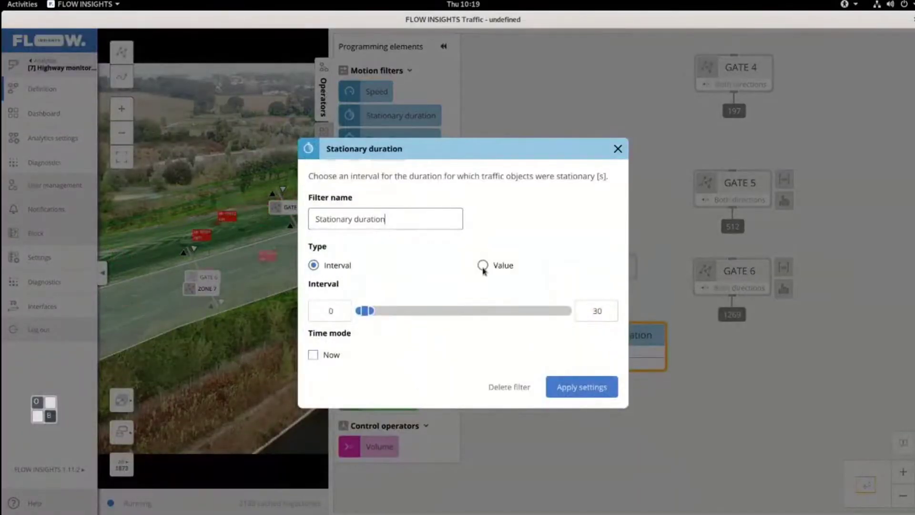
drag(372, 311, 631, 311)
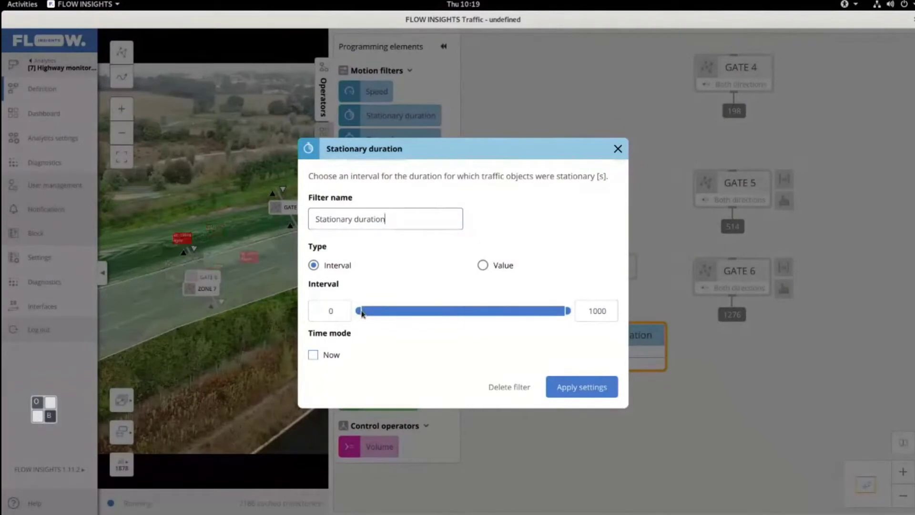
click(555, 390)
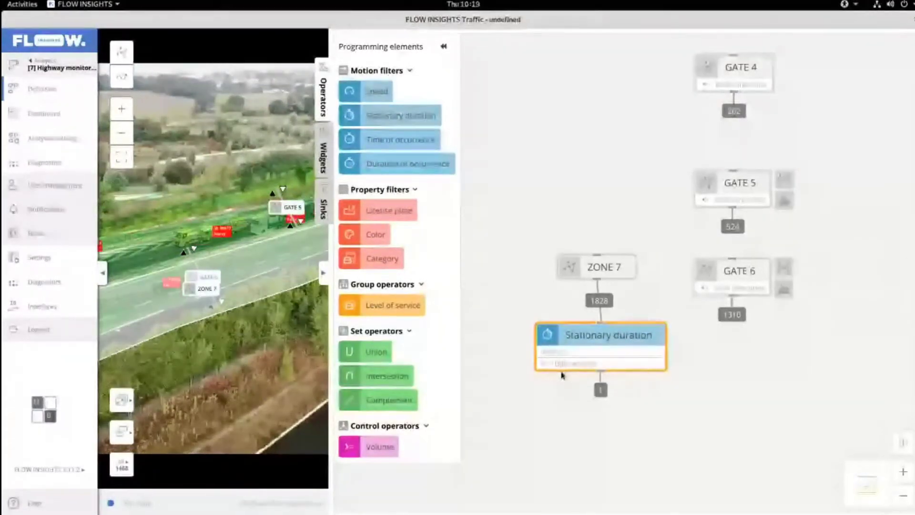
Draw a new gate across the side road to the left of GATE 4 in the video view.
click(323, 273)
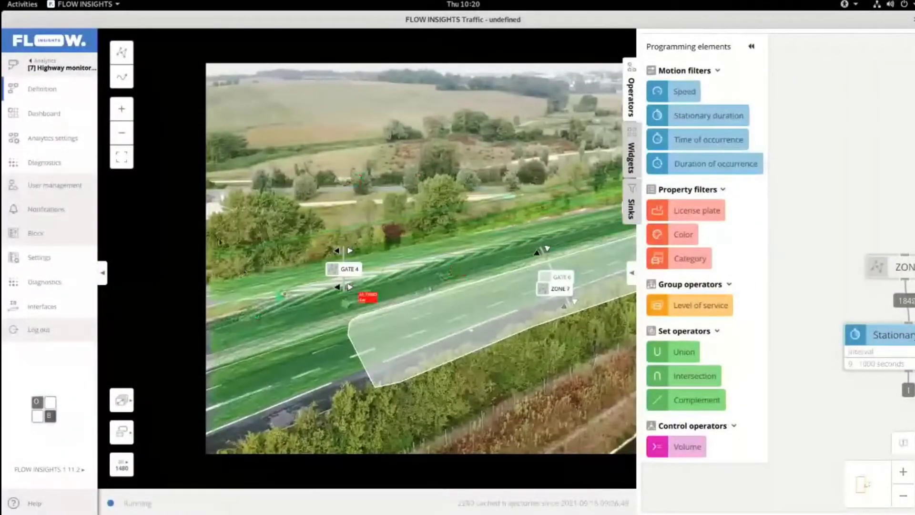
click(120, 51)
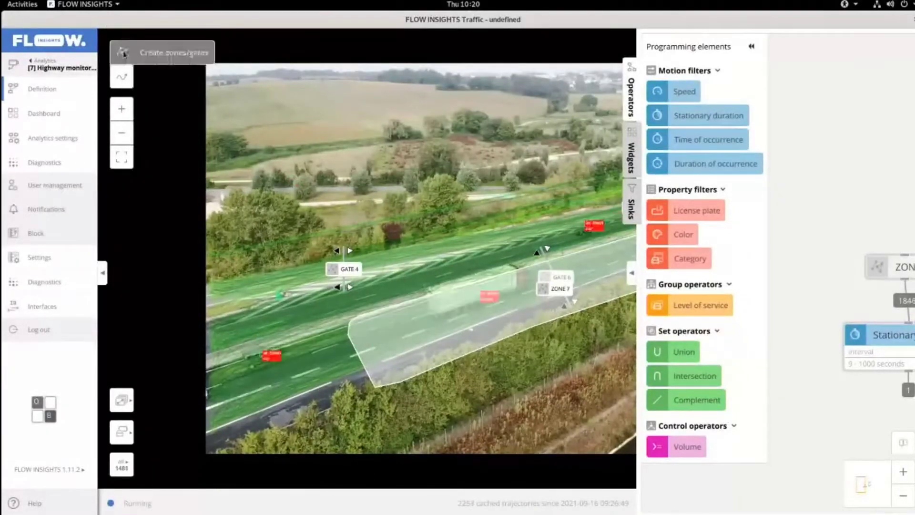
click(247, 271)
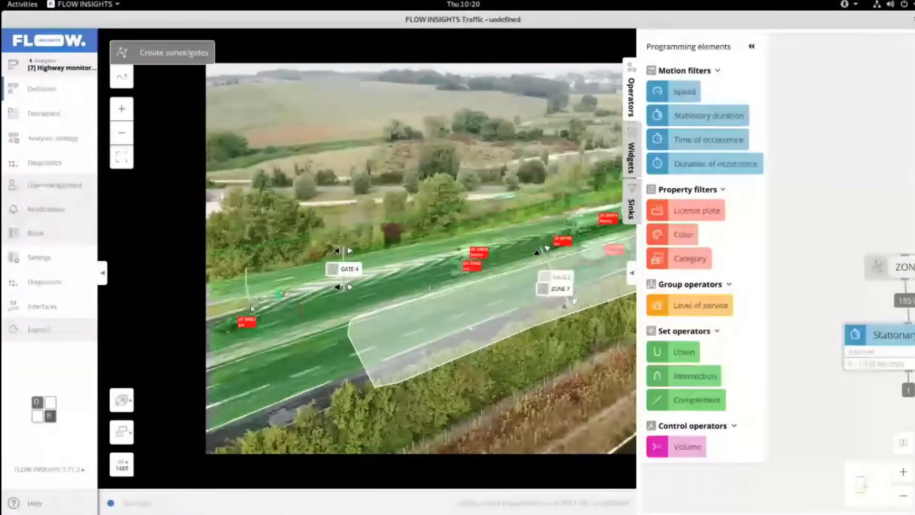
click(251, 308)
click(124, 59)
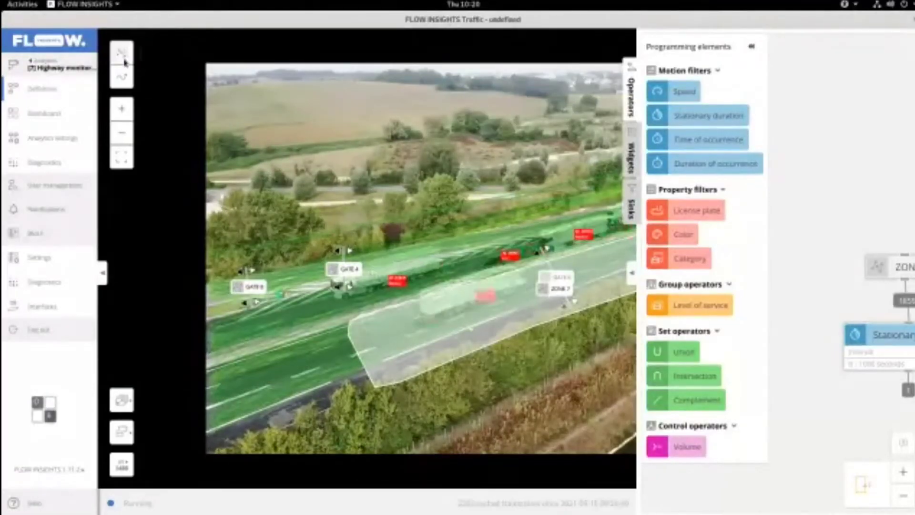
Create a movement from GATE 8 to GATE 4, placing it on the programming canvas, and return to the dashboard.
click(124, 78)
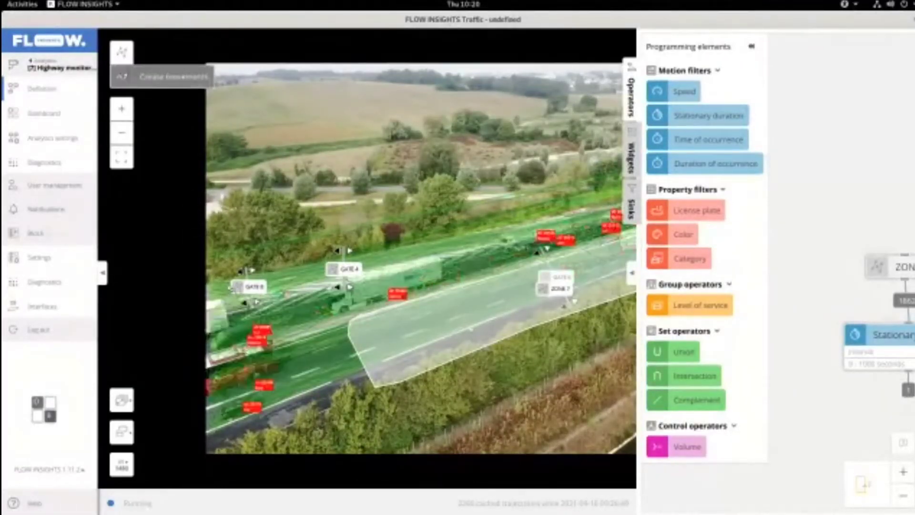
click(253, 286)
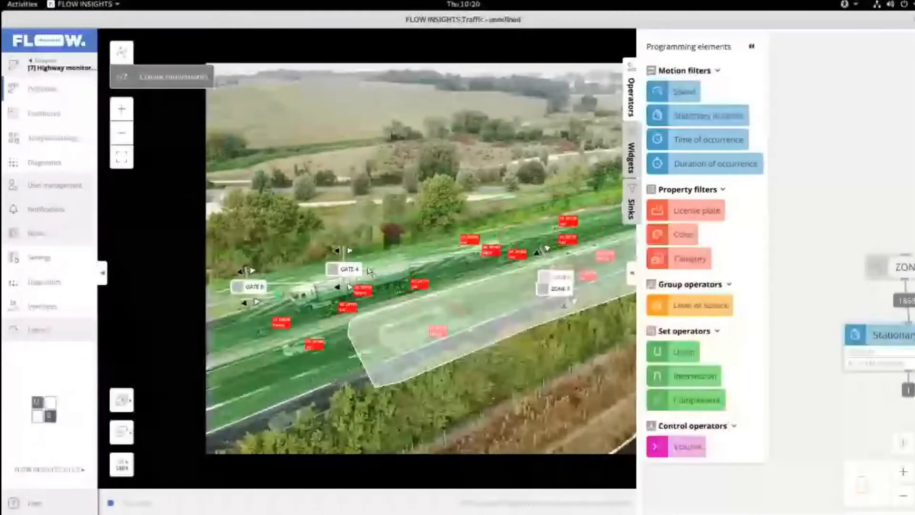
click(348, 268)
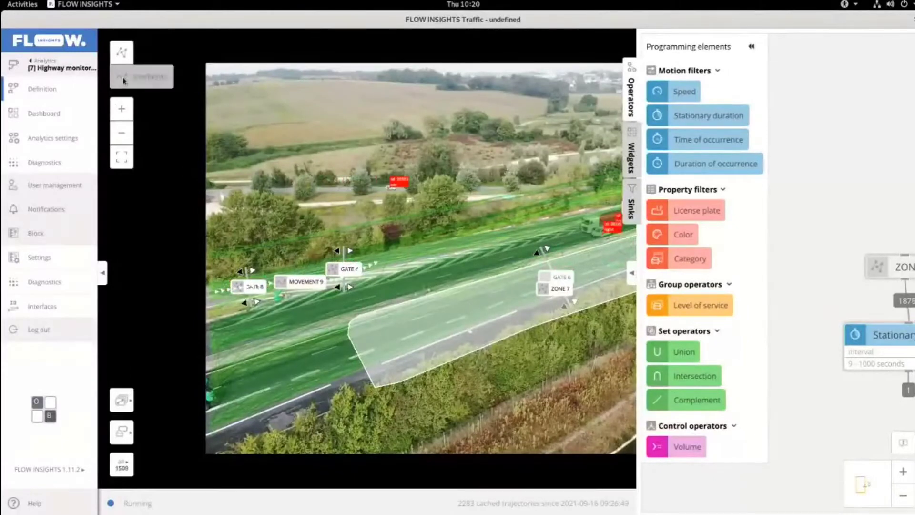
drag(296, 281, 834, 412)
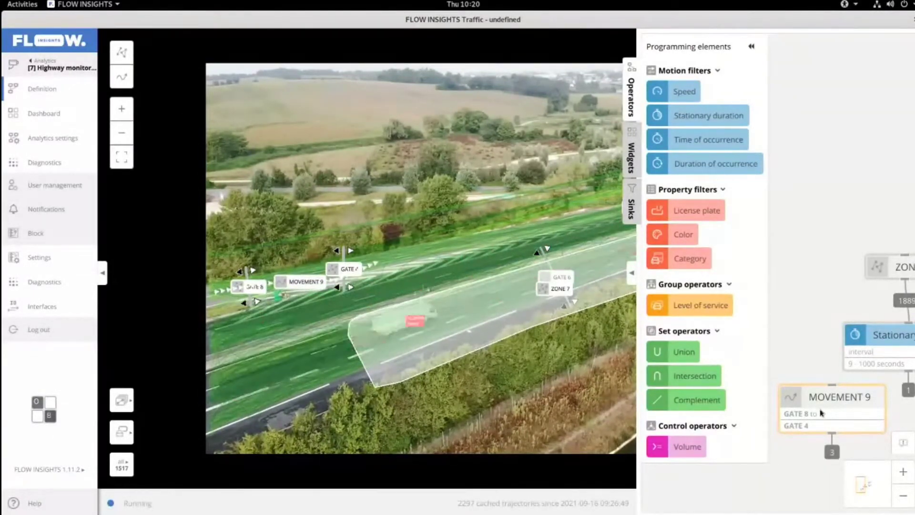
click(59, 113)
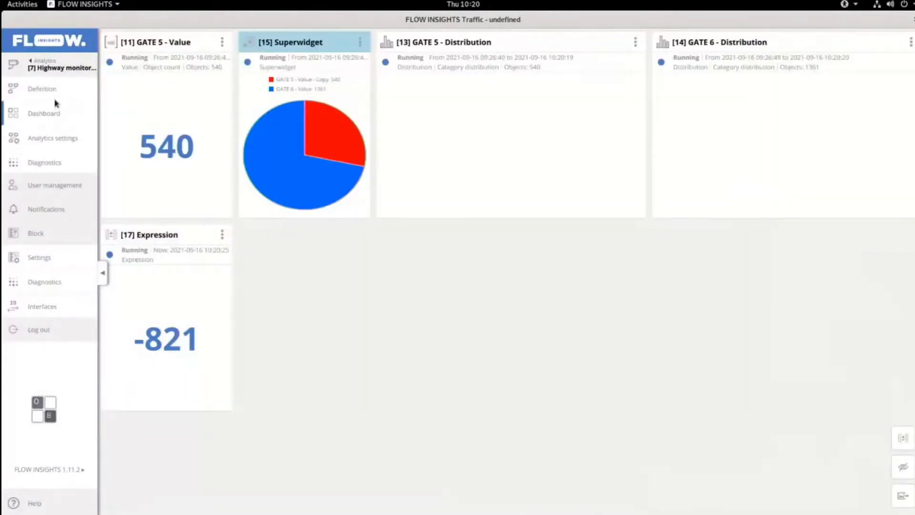